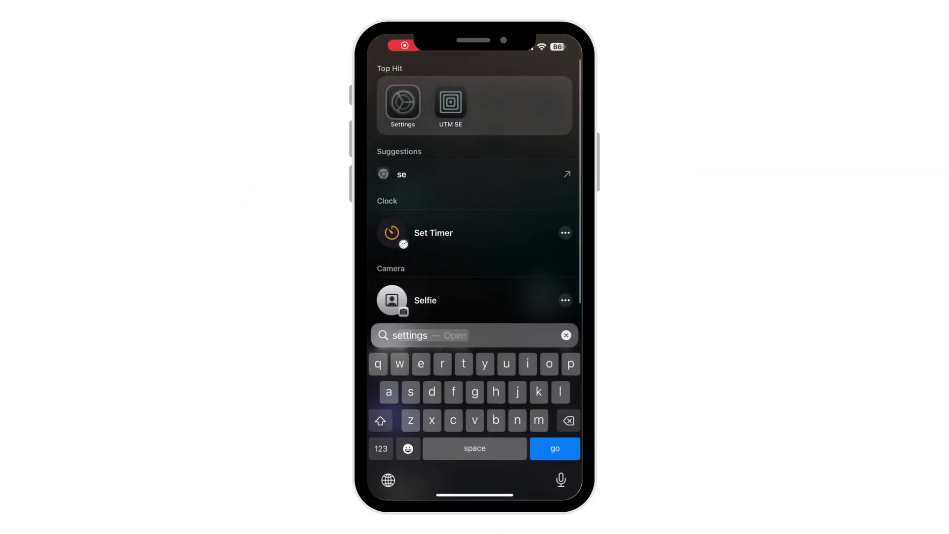
# - Navigate from Settings through Apple Account and iCloud to the iCloud Backup page
pyautogui.press('Return')
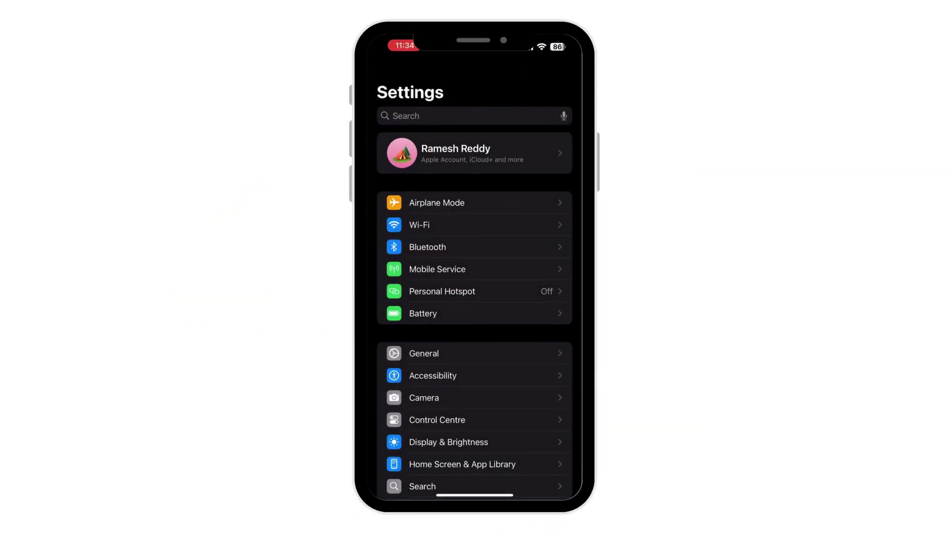
pyautogui.click(456, 152)
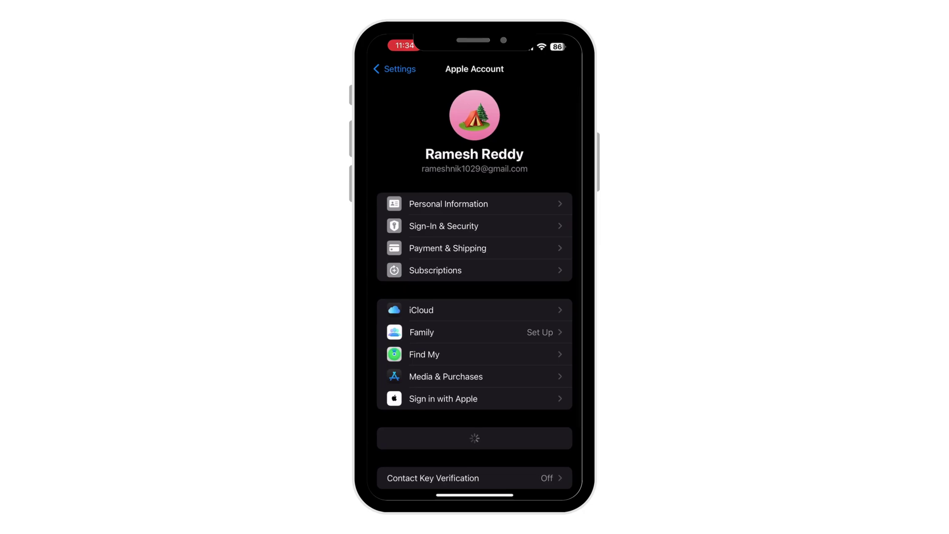
pyautogui.click(421, 310)
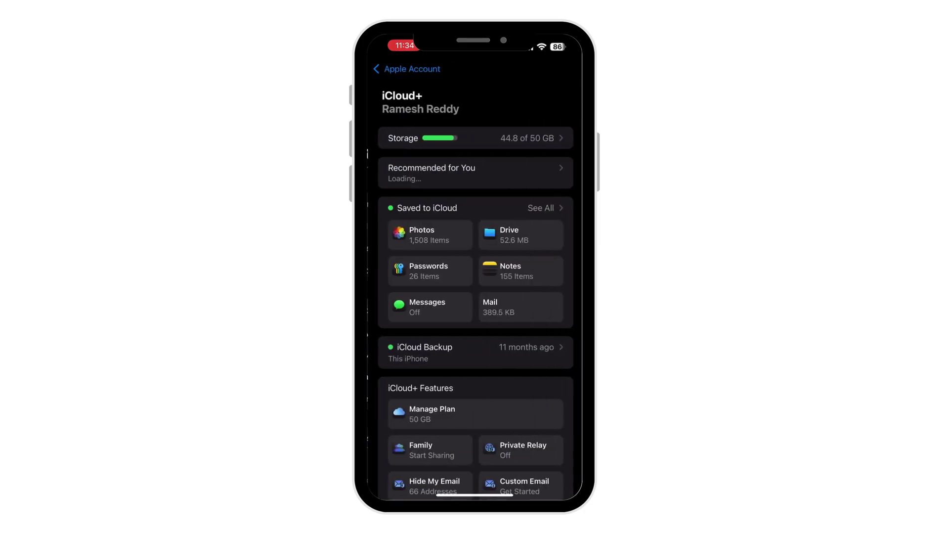
pyautogui.scroll(-5, 475, 282)
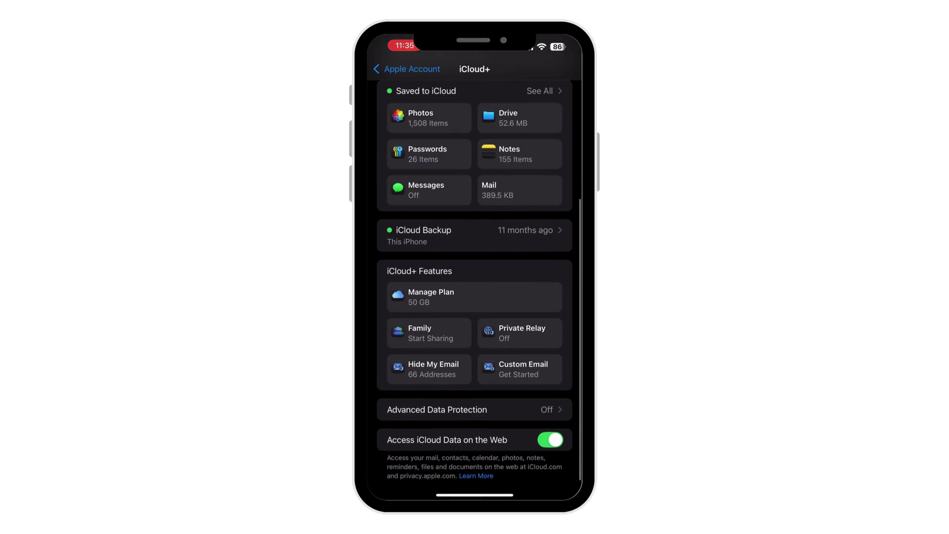
pyautogui.click(445, 235)
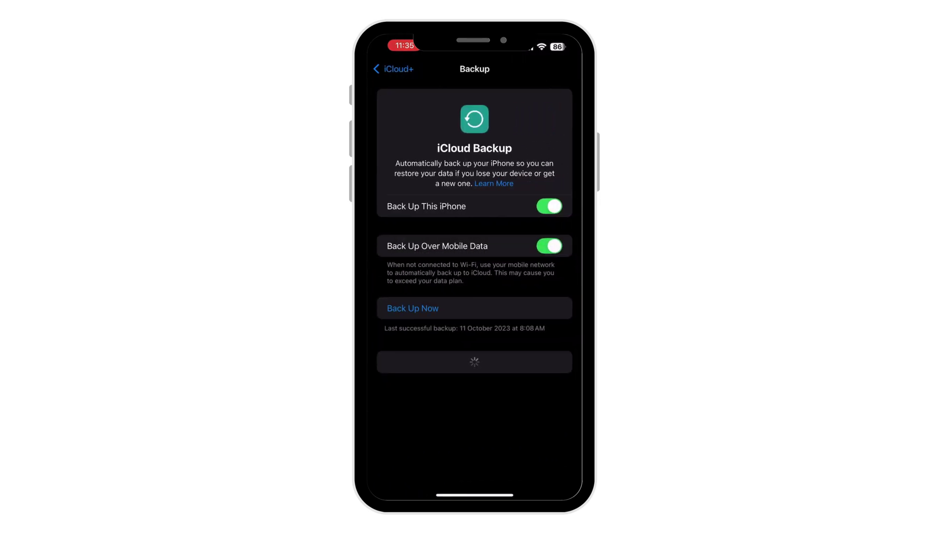
# - Switch Back Up This iPhone off, confirm Turn Off, then switch it back on
pyautogui.click(549, 207)
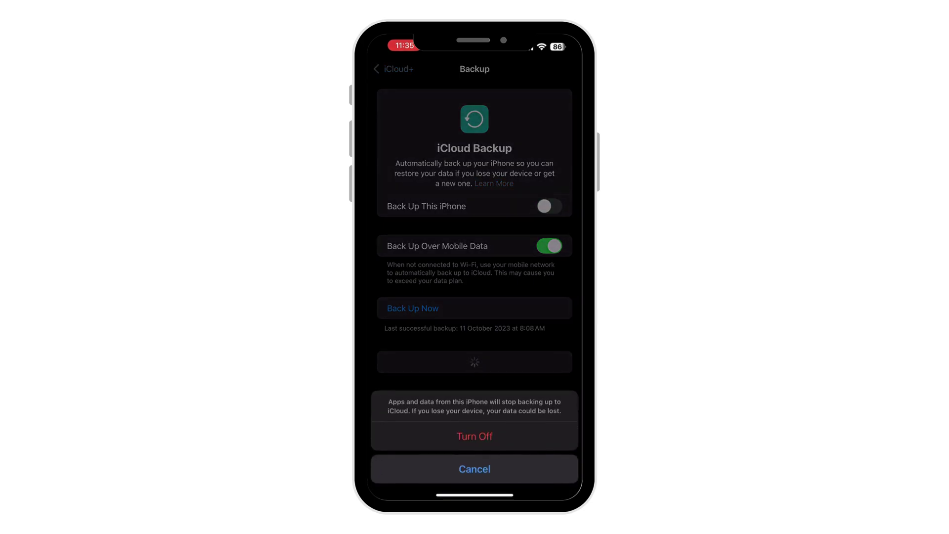
pyautogui.click(475, 437)
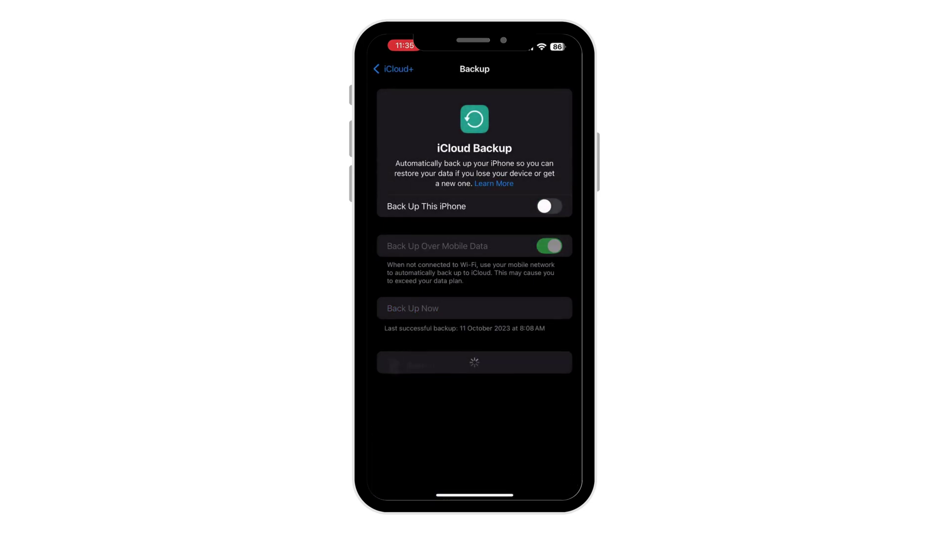
pyautogui.click(549, 206)
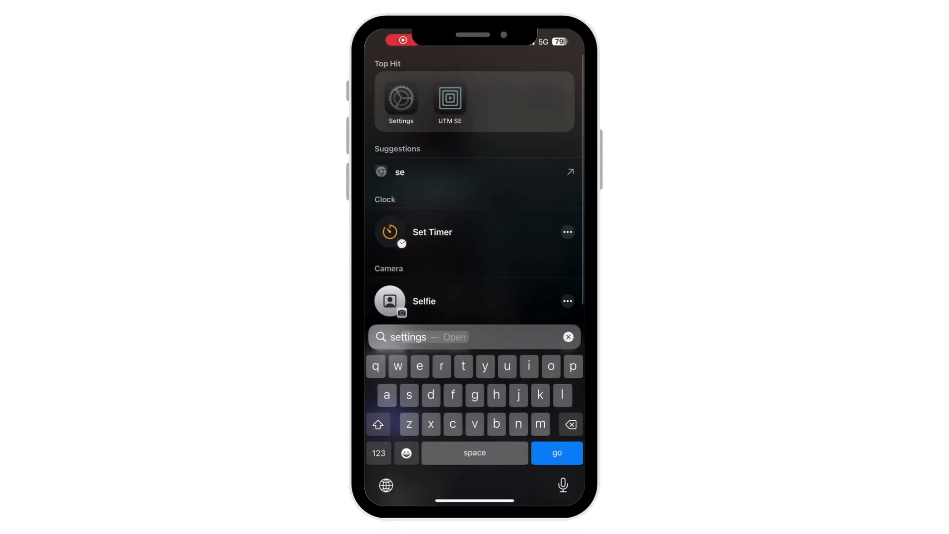
# - Launch Settings from the home-screen search results
pyautogui.press('Return')
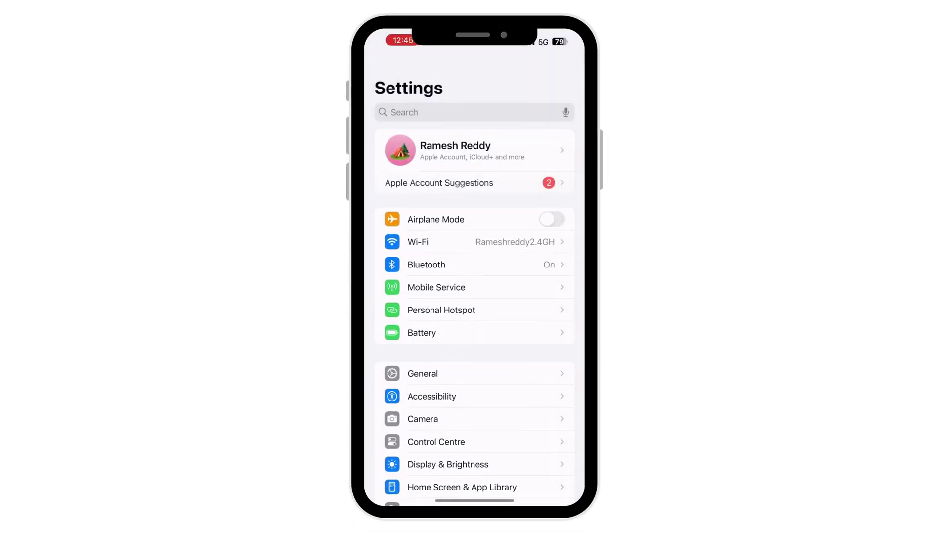
pyautogui.scroll(-5, 475, 297)
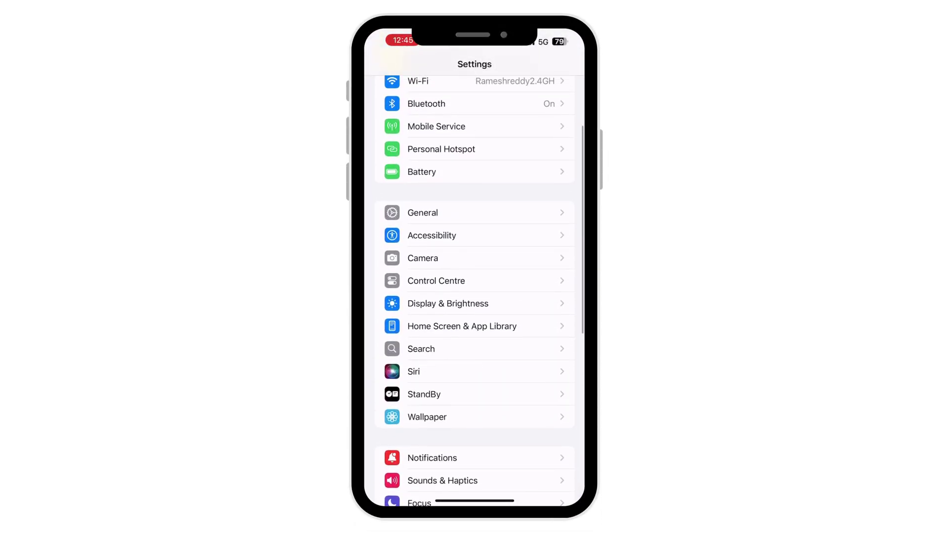
pyautogui.scroll(-5, 475, 297)
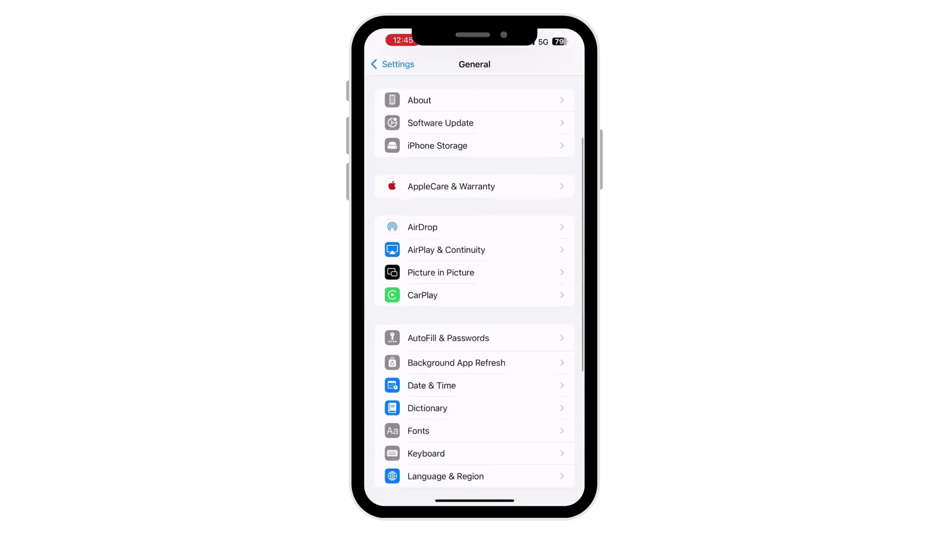
pyautogui.scroll(-1, 474, 297)
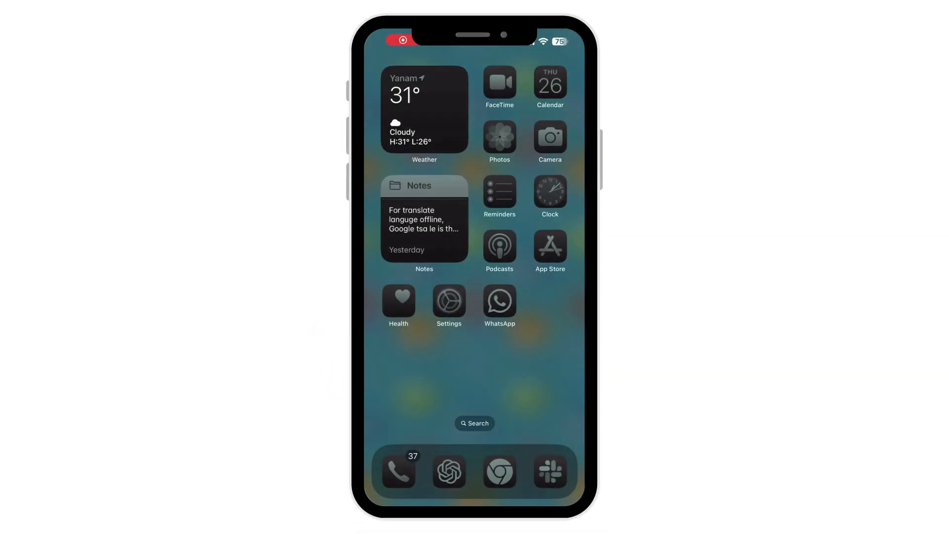
pyautogui.write('setti')
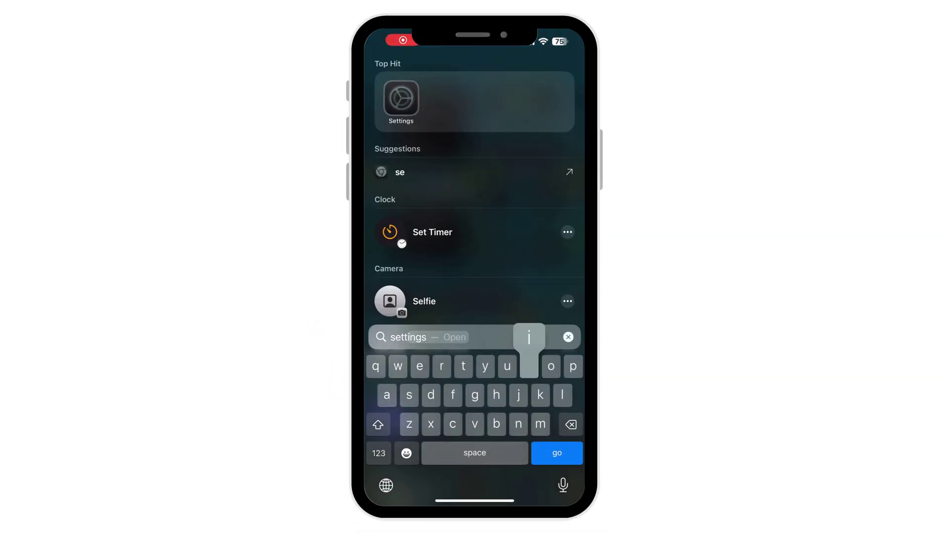
pyautogui.write('ngs')
# - Launch Settings and bring up the Messages entry under Search settings
pyautogui.press('Return')
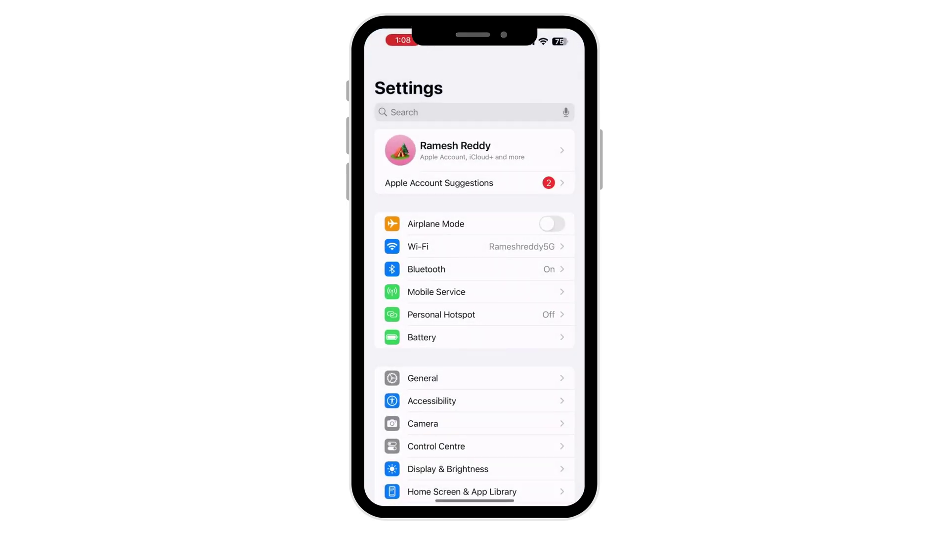
pyautogui.scroll(-2, 475, 297)
pyautogui.scroll(-1, 474, 297)
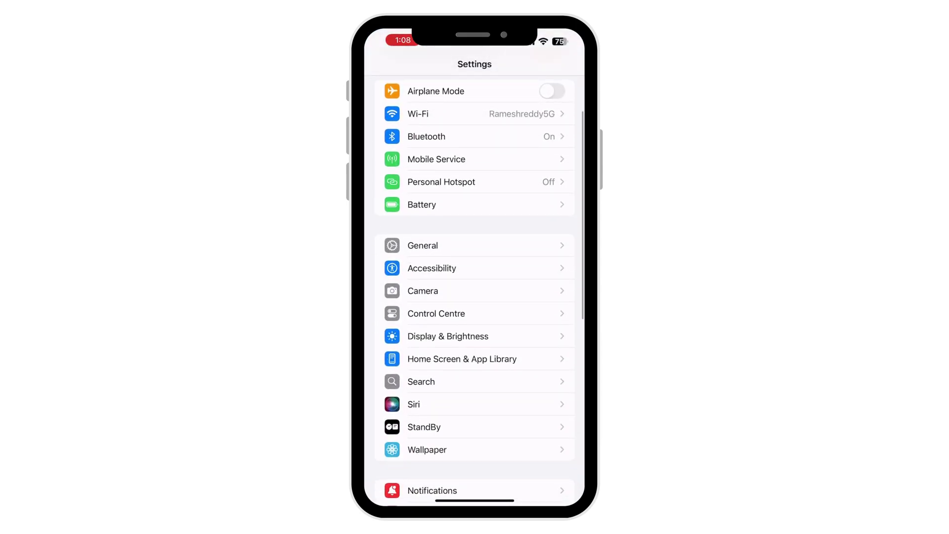
pyautogui.click(422, 381)
pyautogui.scroll(-5, 475, 297)
pyautogui.scroll(-5, 475, 296)
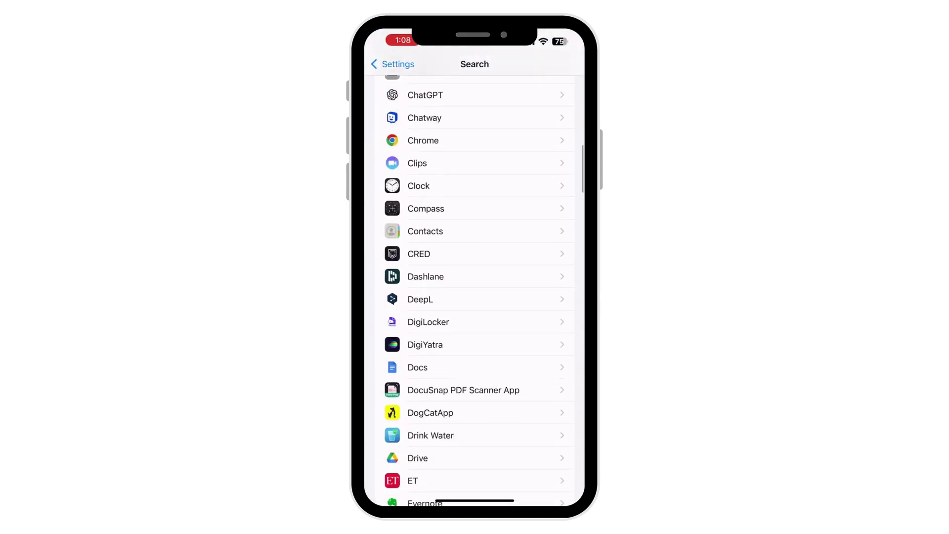
pyautogui.scroll(-5, 475, 298)
pyautogui.scroll(-3, 474, 297)
pyautogui.scroll(-5, 474, 297)
pyautogui.scroll(-5, 474, 297)
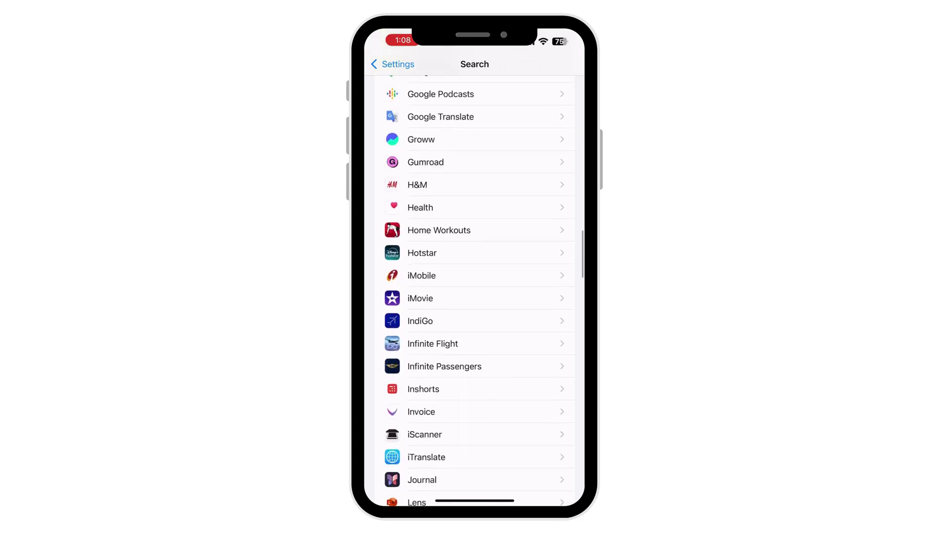
pyautogui.scroll(-5, 475, 297)
pyautogui.scroll(-1, 475, 296)
pyautogui.scroll(-2, 475, 297)
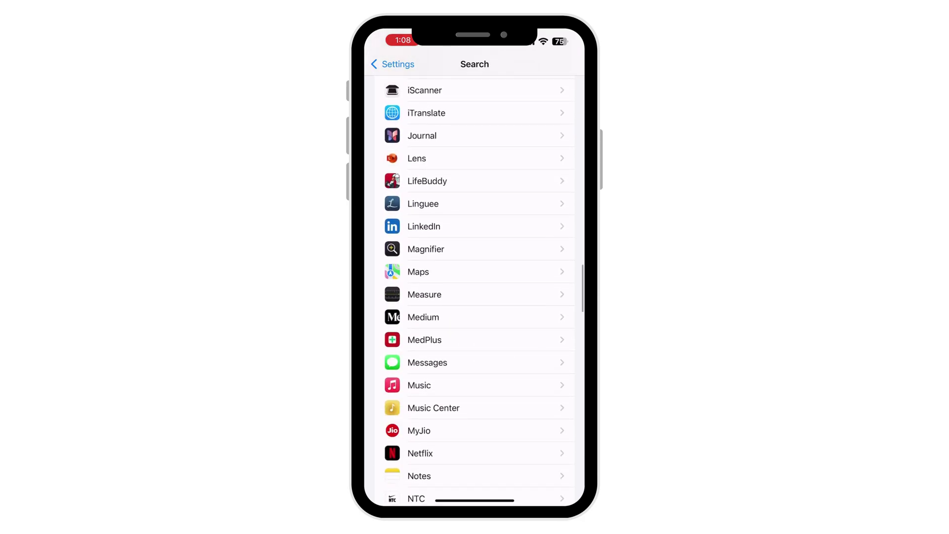
pyautogui.click(427, 362)
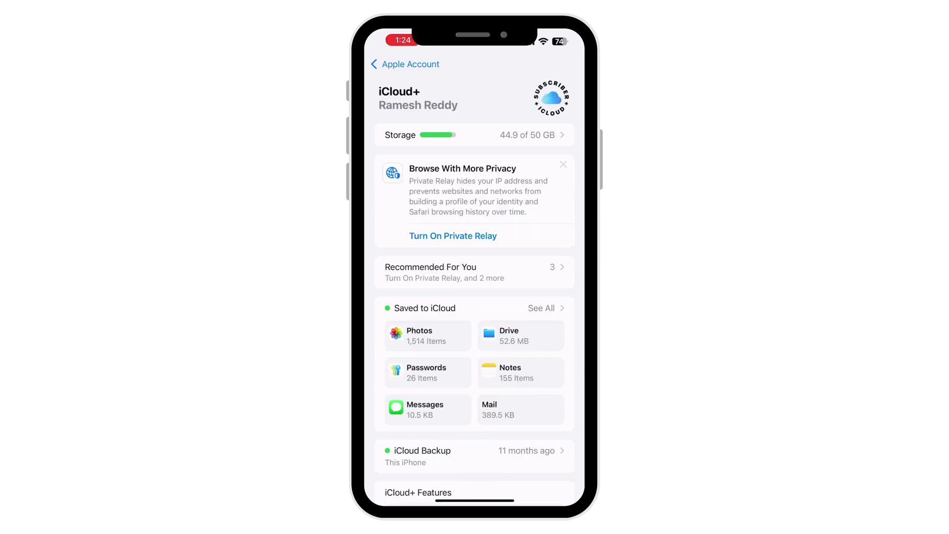
pyautogui.scroll(-2, 474, 297)
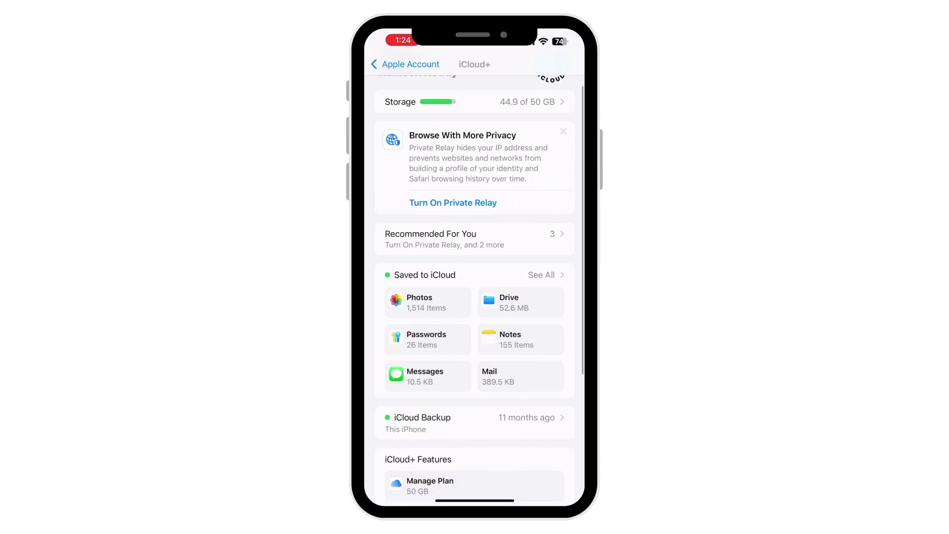
pyautogui.scroll(-2, 475, 297)
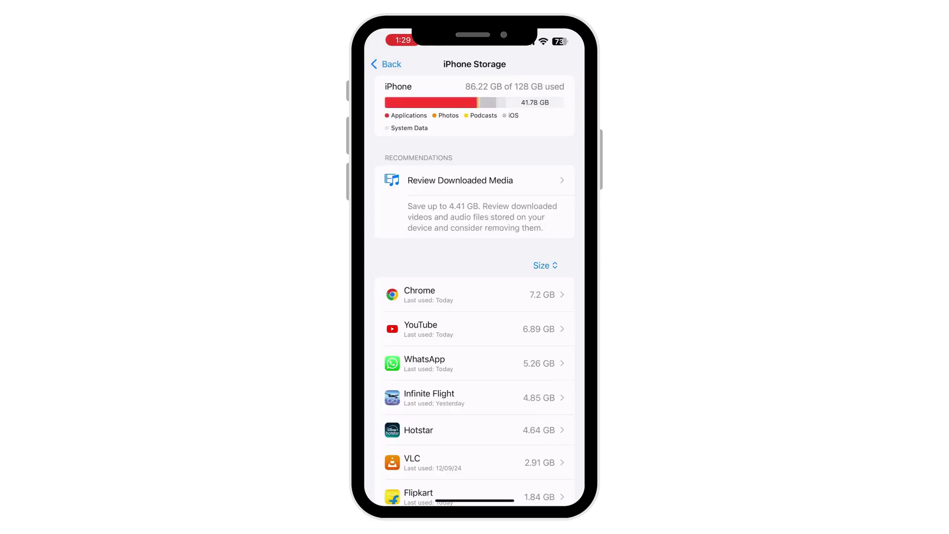
pyautogui.scroll(-5, 474, 297)
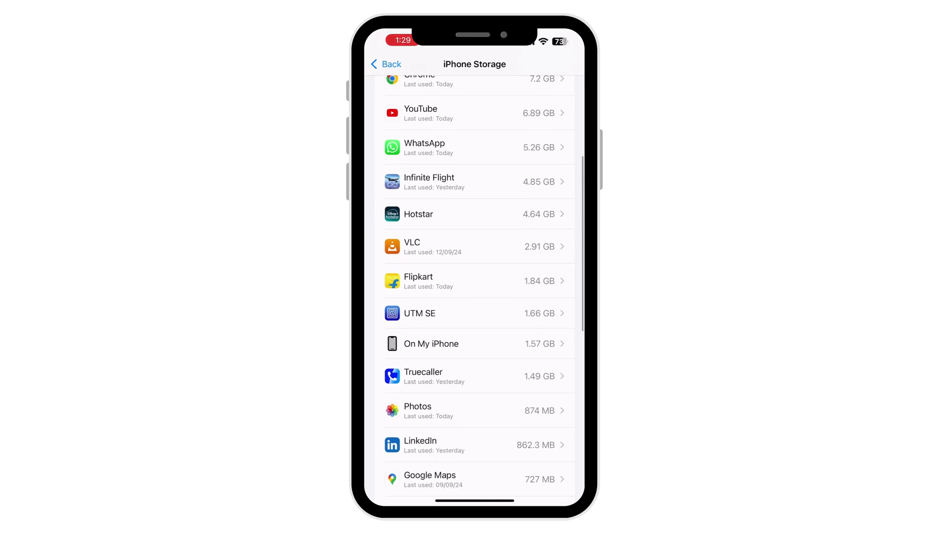
pyautogui.scroll(-3, 475, 296)
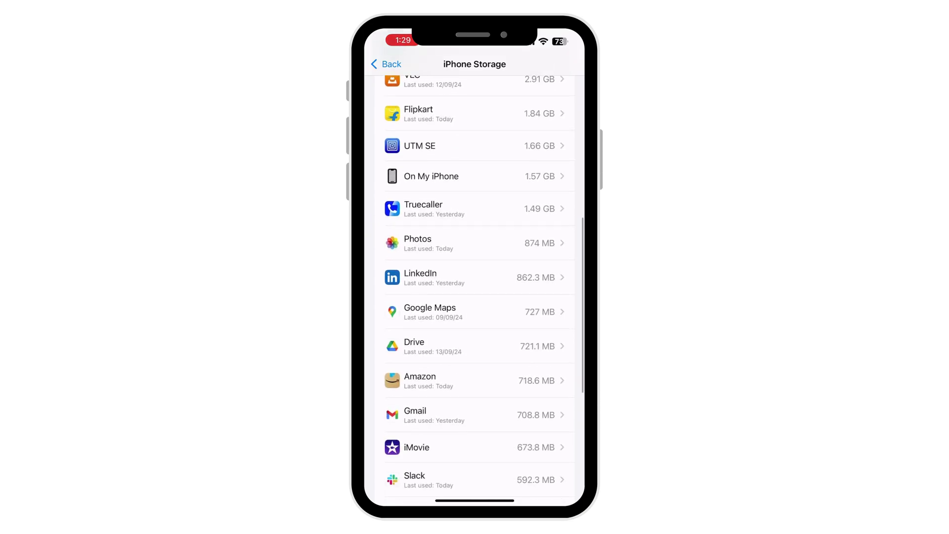
pyautogui.scroll(-2, 475, 297)
pyautogui.scroll(-1, 475, 297)
# - Delete the iMovie app and its data from the iPhone Storage list
pyautogui.click(445, 319)
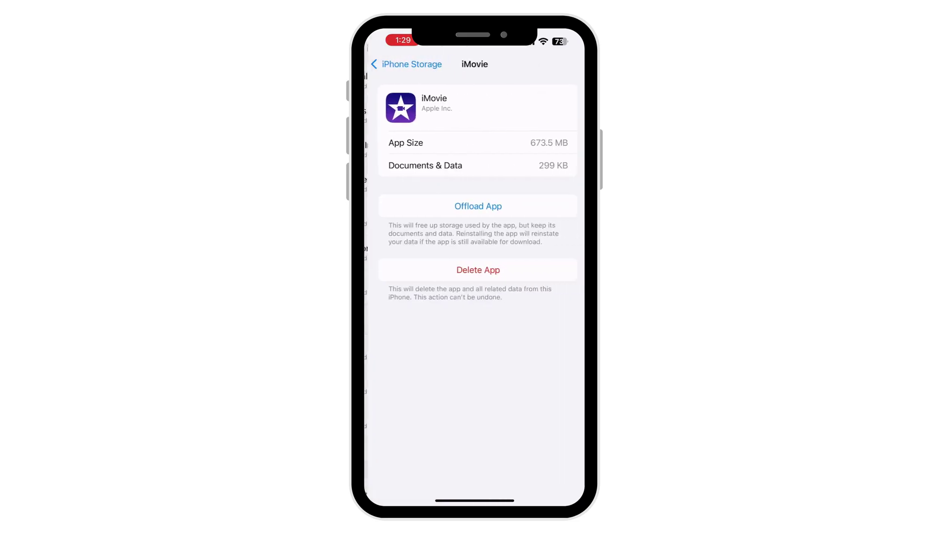
pyautogui.click(474, 271)
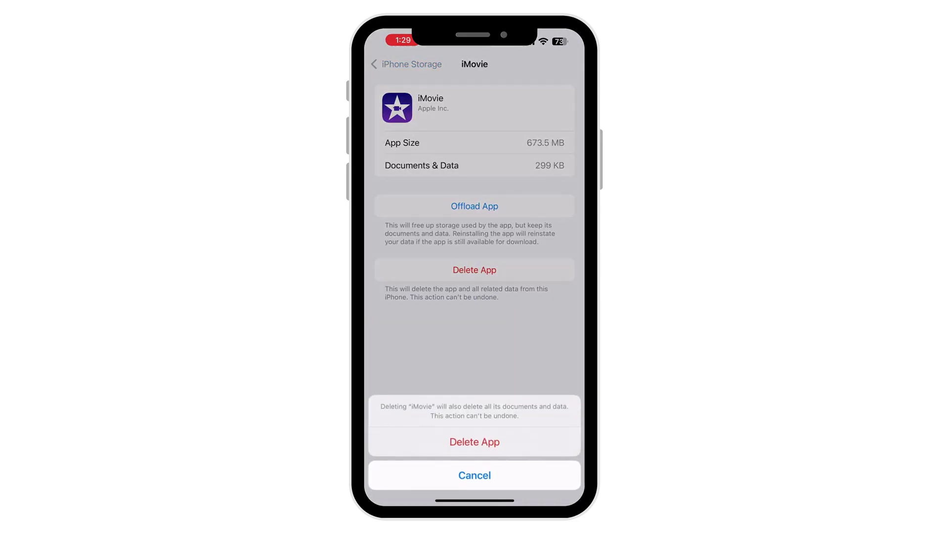
pyautogui.click(474, 473)
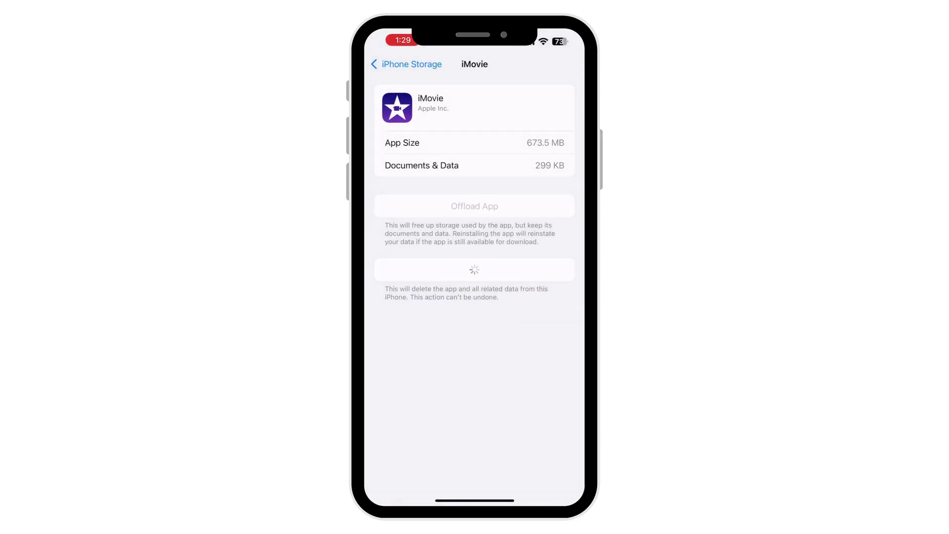